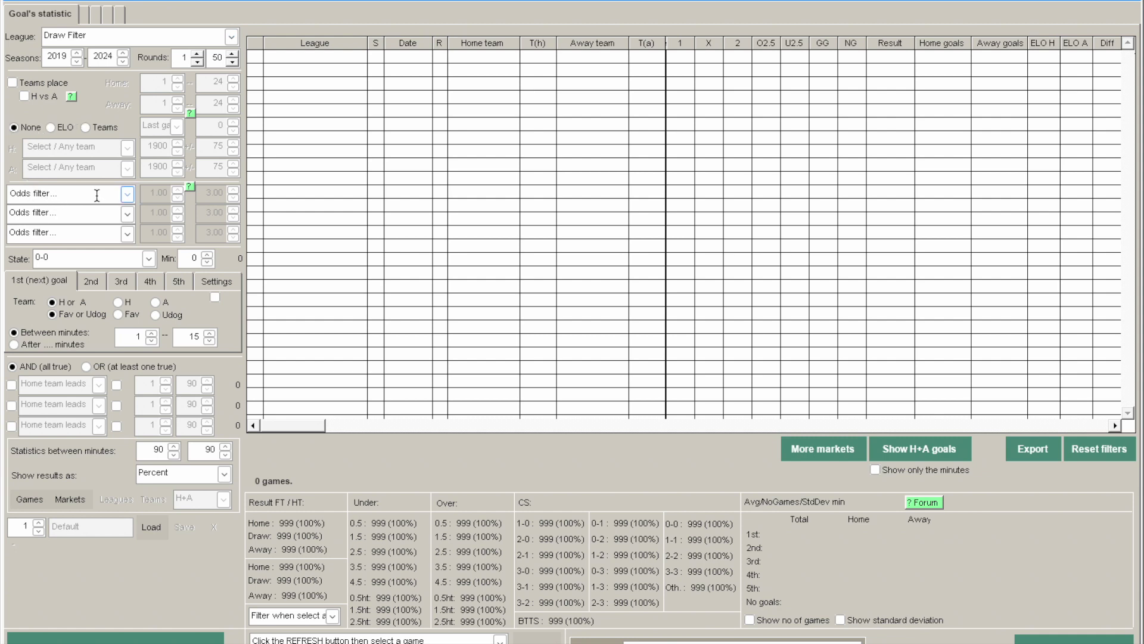
Step: Add a Home win odds filter with a minimum of 2.20, keeping 3.00 as the maximum
left_click(128, 194)
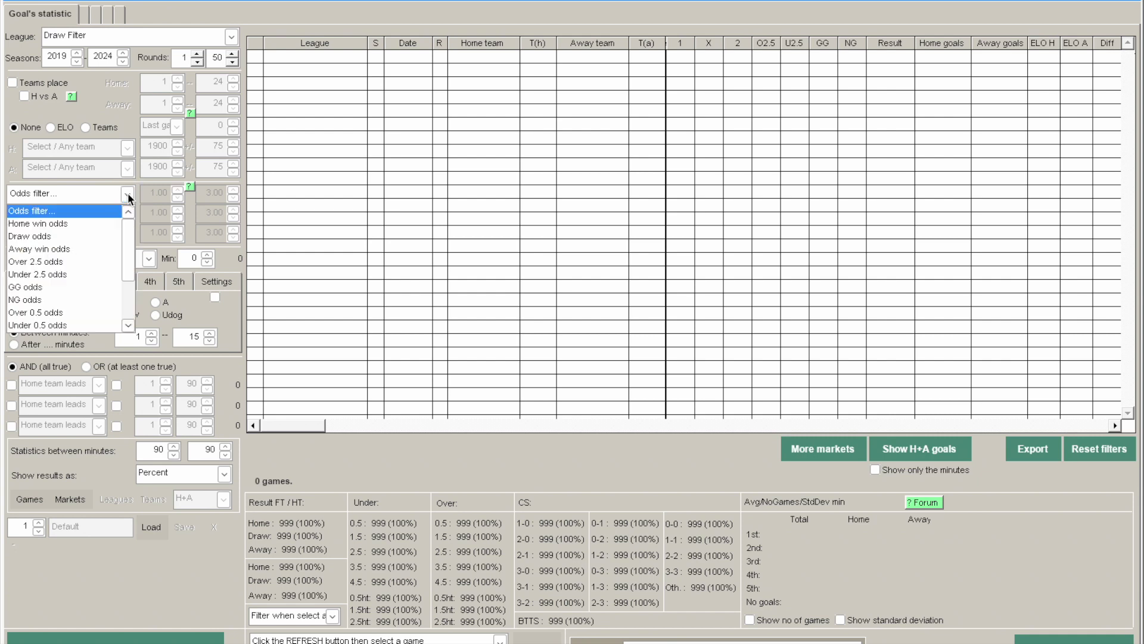
left_click(109, 227)
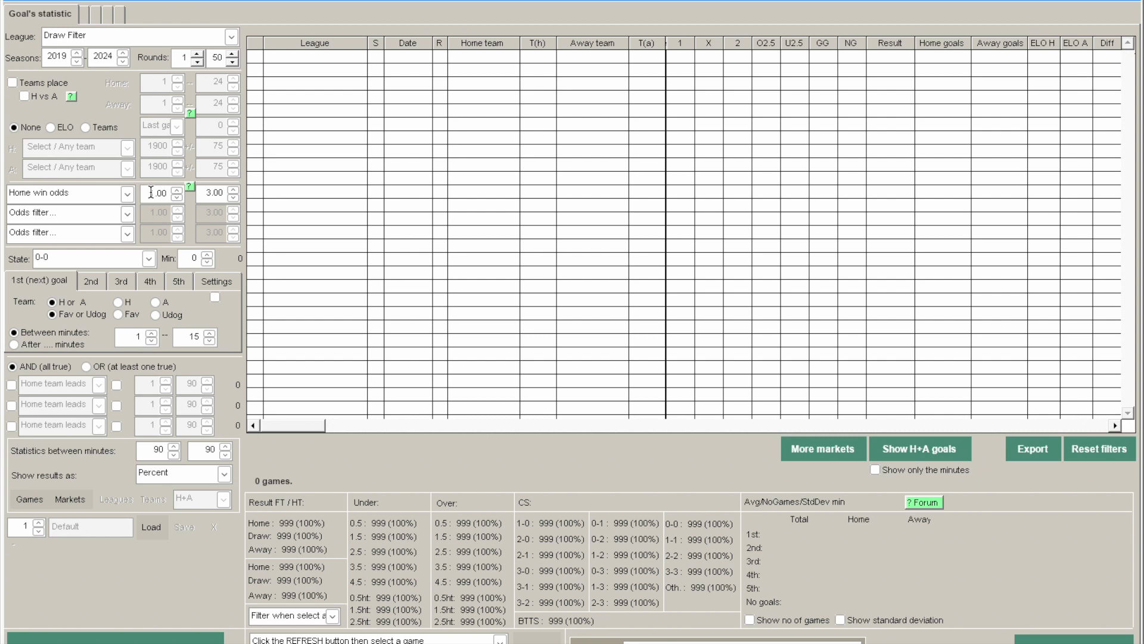
left_click_drag(151, 192, 171, 196)
type("2.20")
Step: Add a second odds filter for Over 2.5 odds with a range of 1.90 to 2.20
left_click(127, 213)
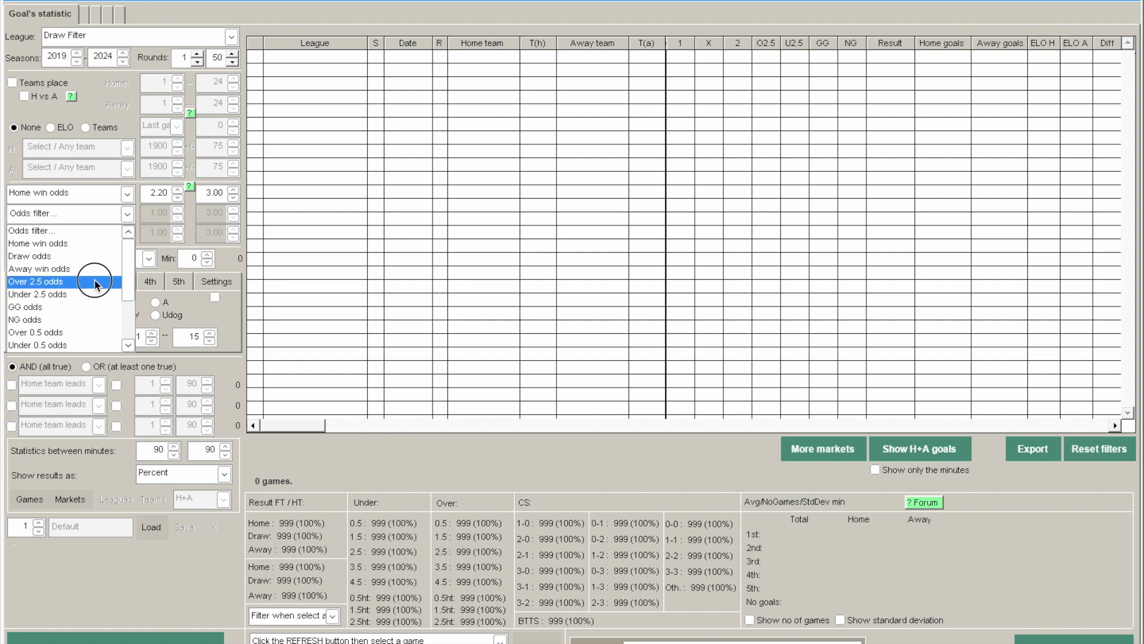
left_click(94, 280)
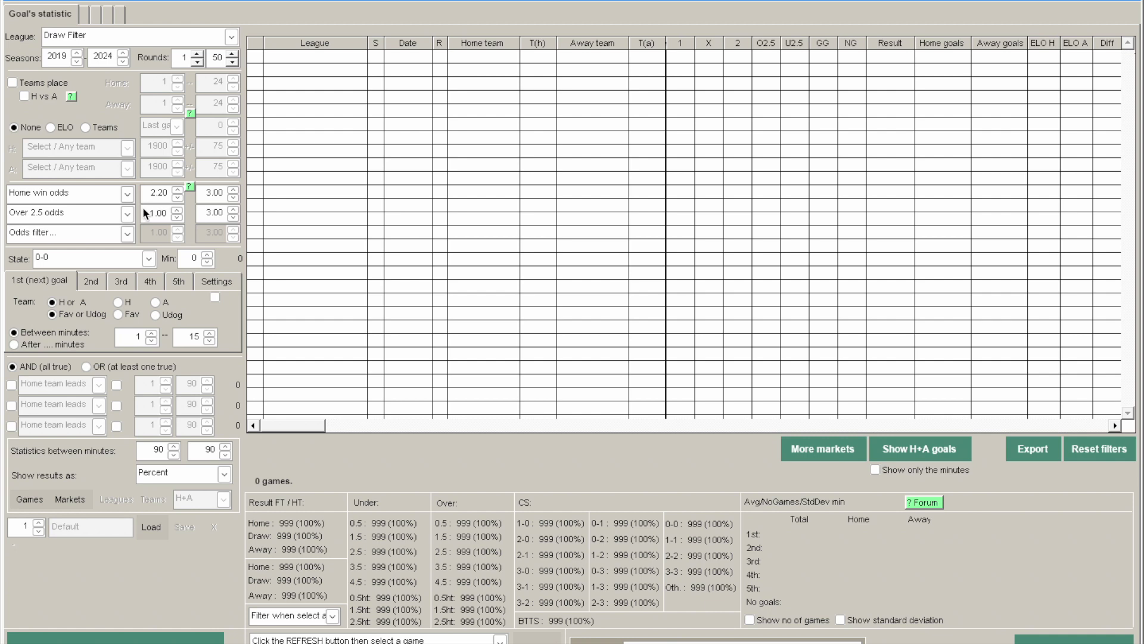
left_click(162, 211)
key("BackSpace")
type("9")
left_click(209, 213)
key("BackSpace")
type("2")
left_click(219, 211)
key("BackSpace")
type("2")
Step: Show results as Yield, run the search on the Draw Filter leagues, and display the results broken down by league
left_click(229, 471)
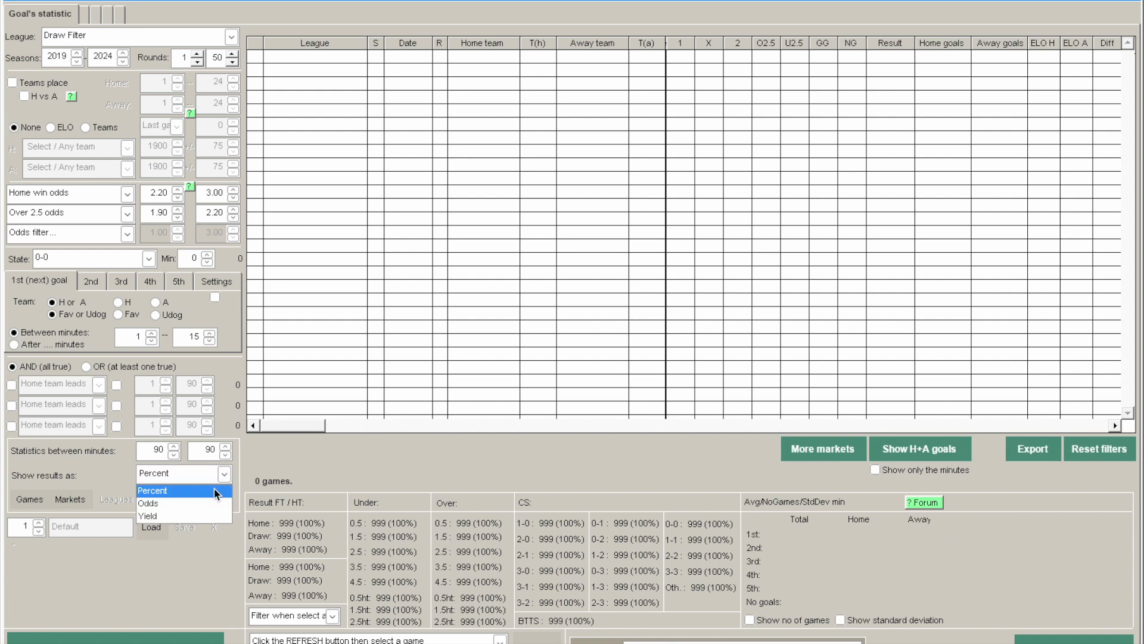
left_click(196, 513)
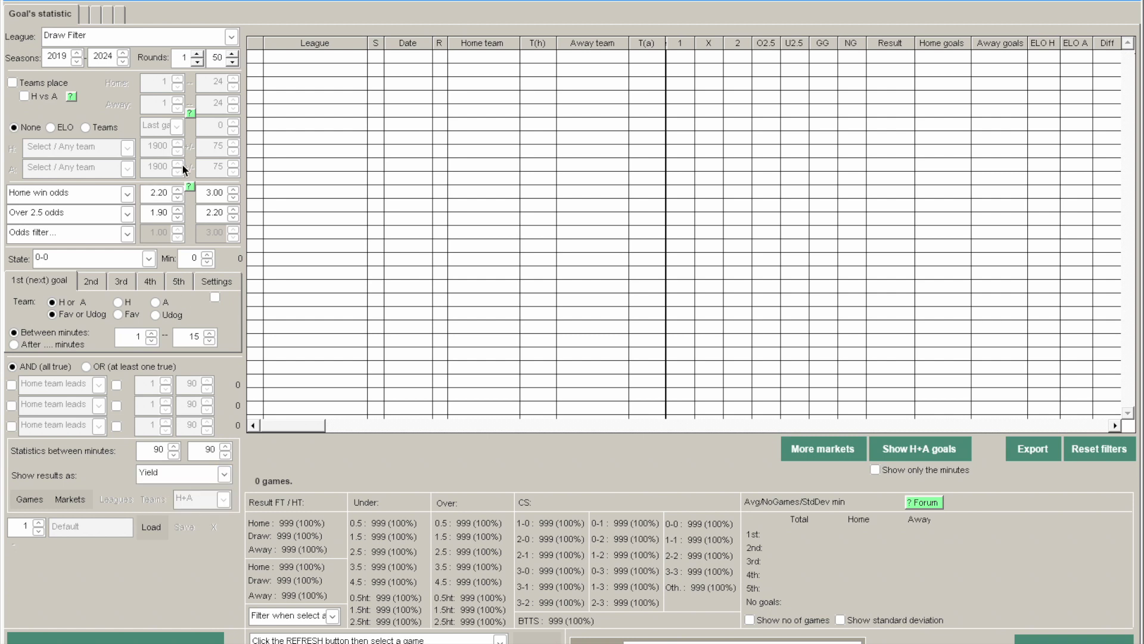
left_click(102, 641)
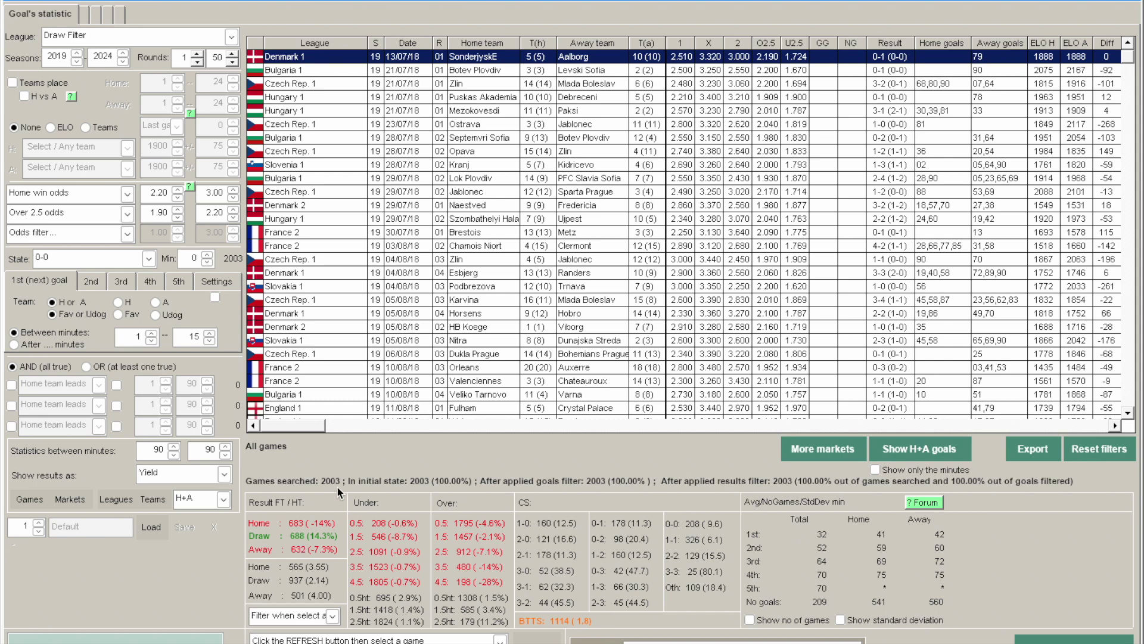
left_click(122, 498)
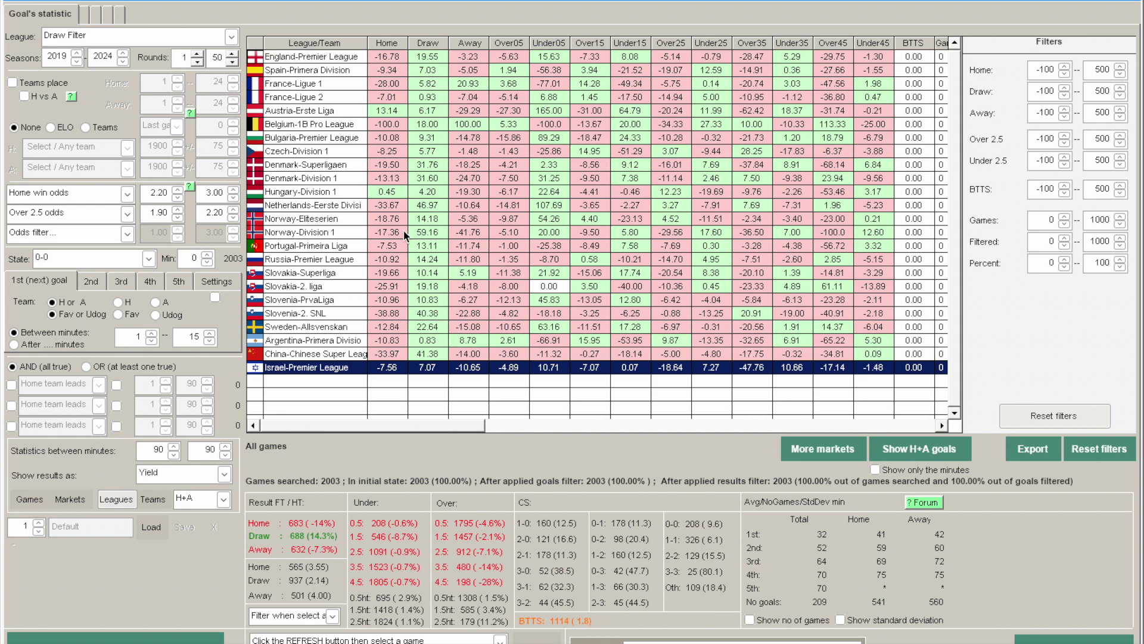
Step: Run the same odds filters on All leagues and display the results broken down by league
left_click(232, 37)
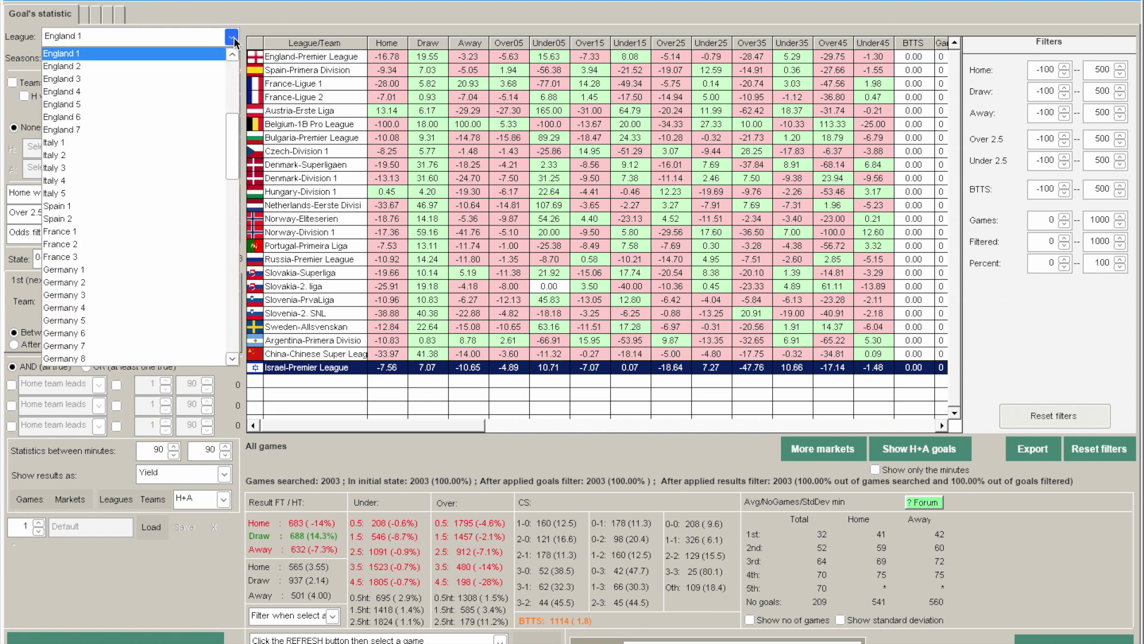
left_click_drag(234, 130, 219, 38)
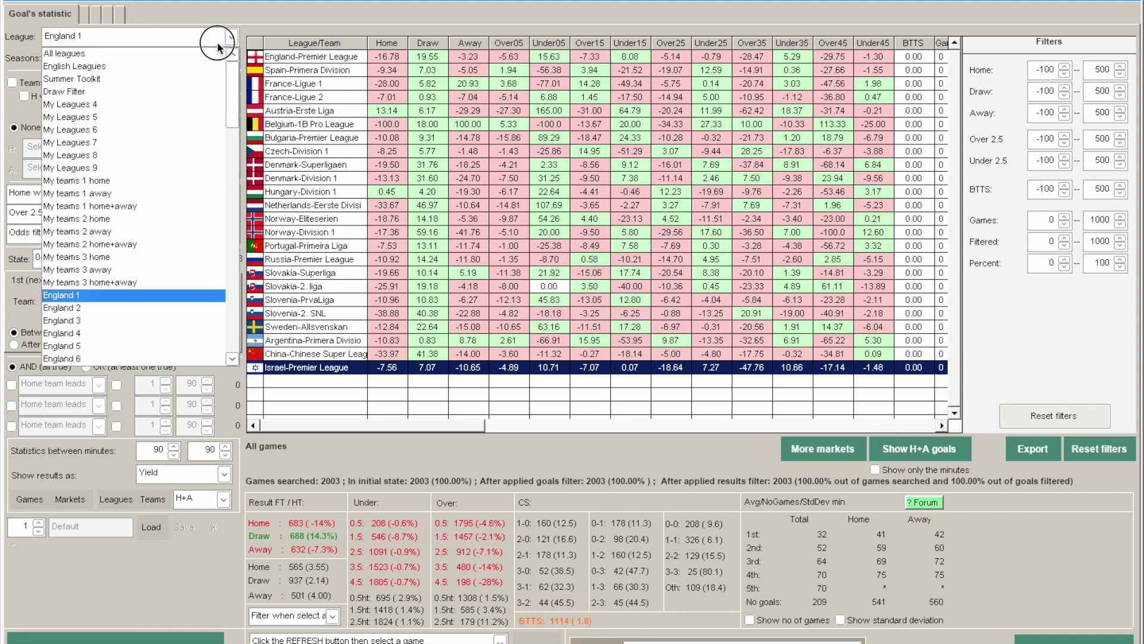
left_click(170, 55)
left_click(100, 641)
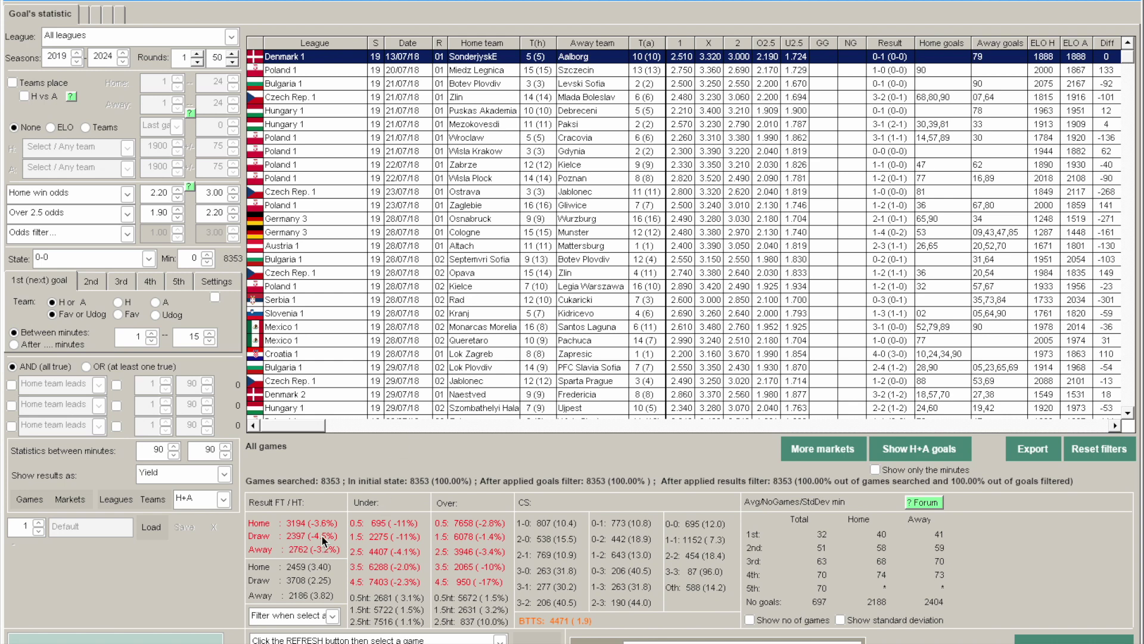
left_click(123, 498)
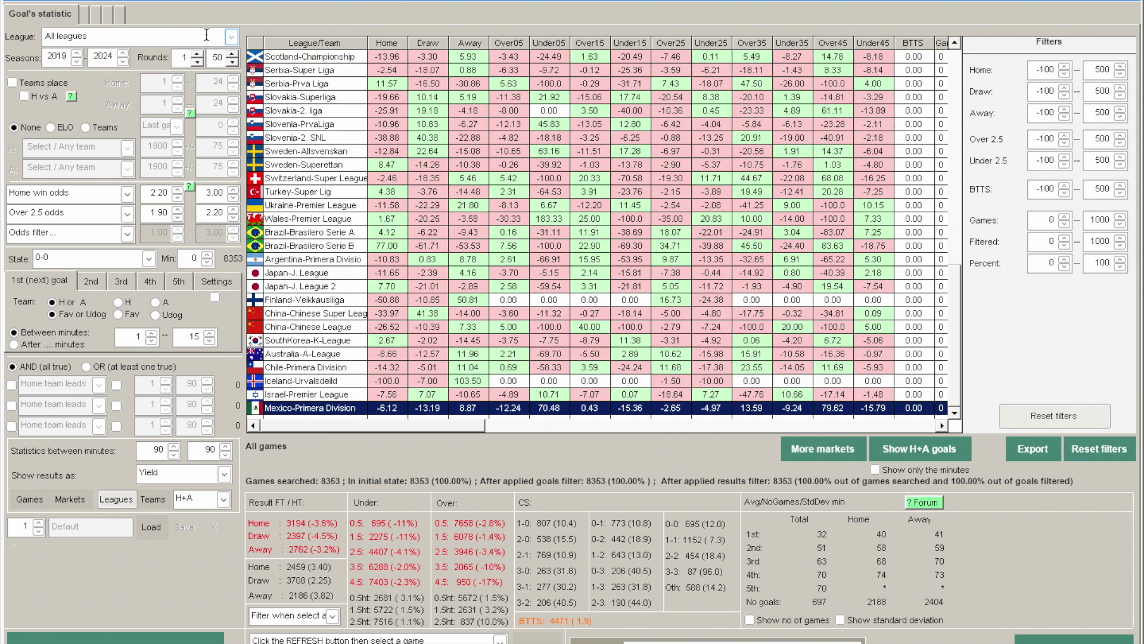
Step: Switch the league selection to Summer Toolkit and run the search with the same odds filters
left_click(232, 37)
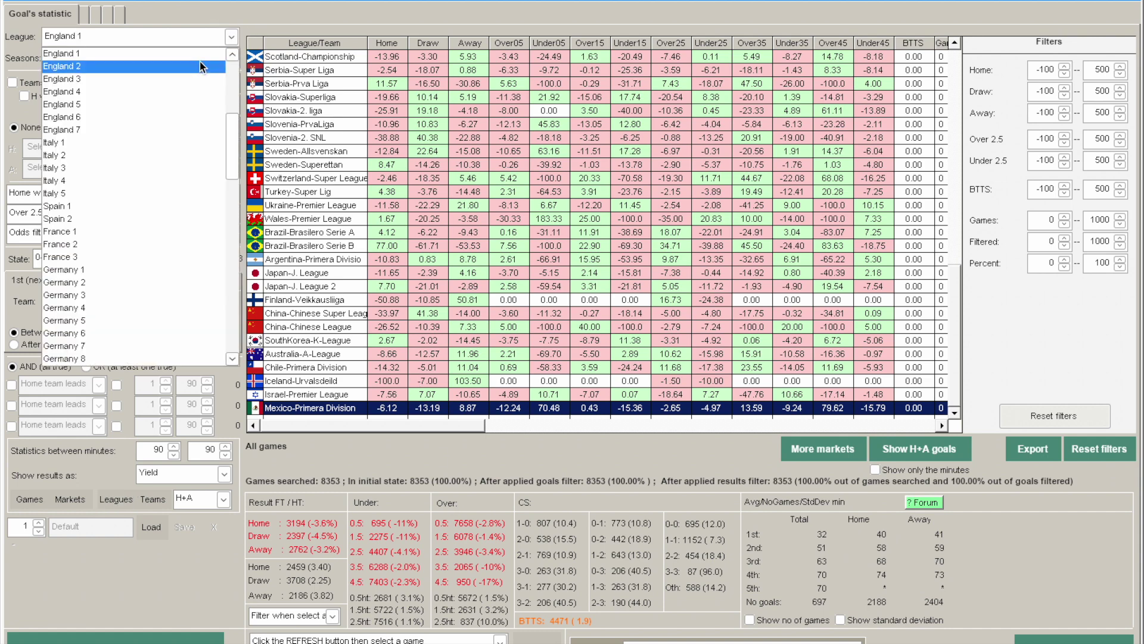
left_click_drag(232, 137, 224, 86)
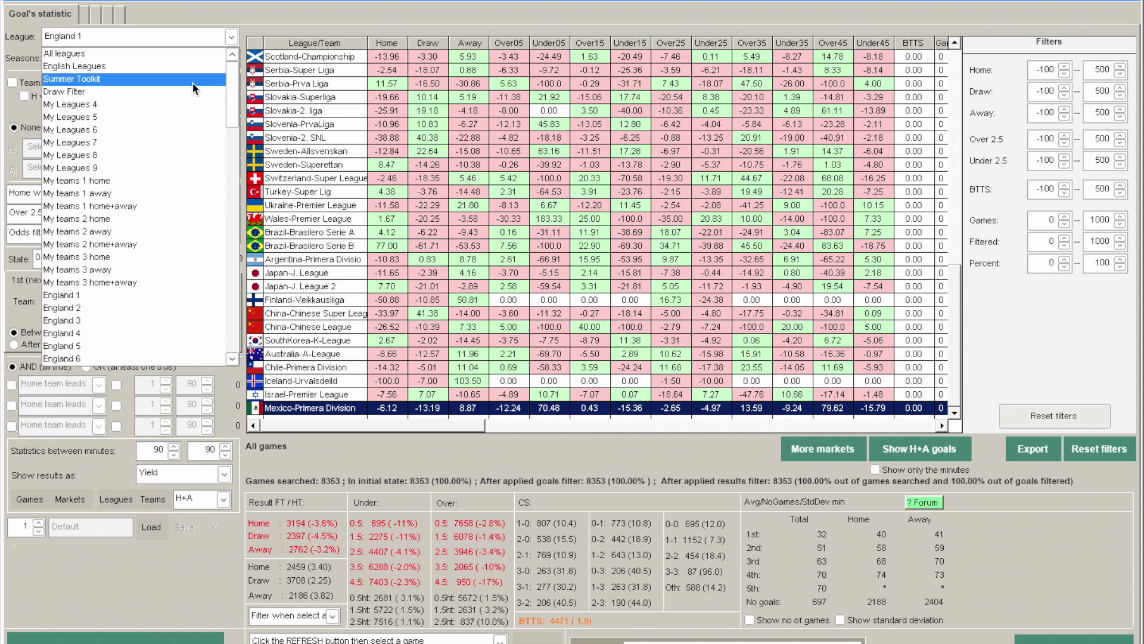
left_click_drag(237, 110, 232, 67)
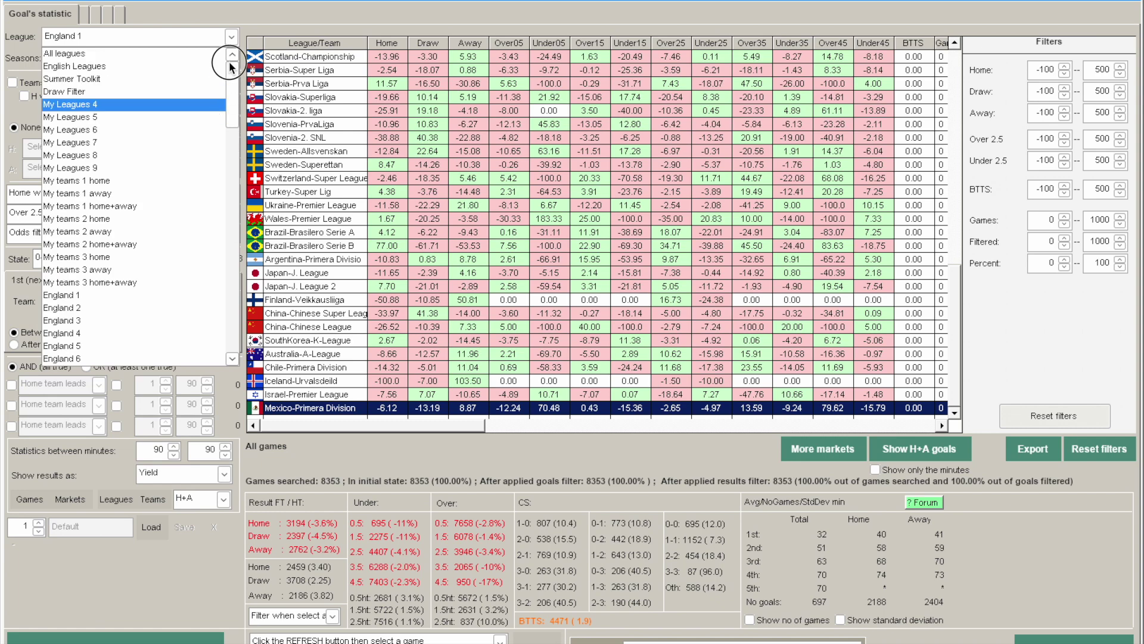
left_click(179, 82)
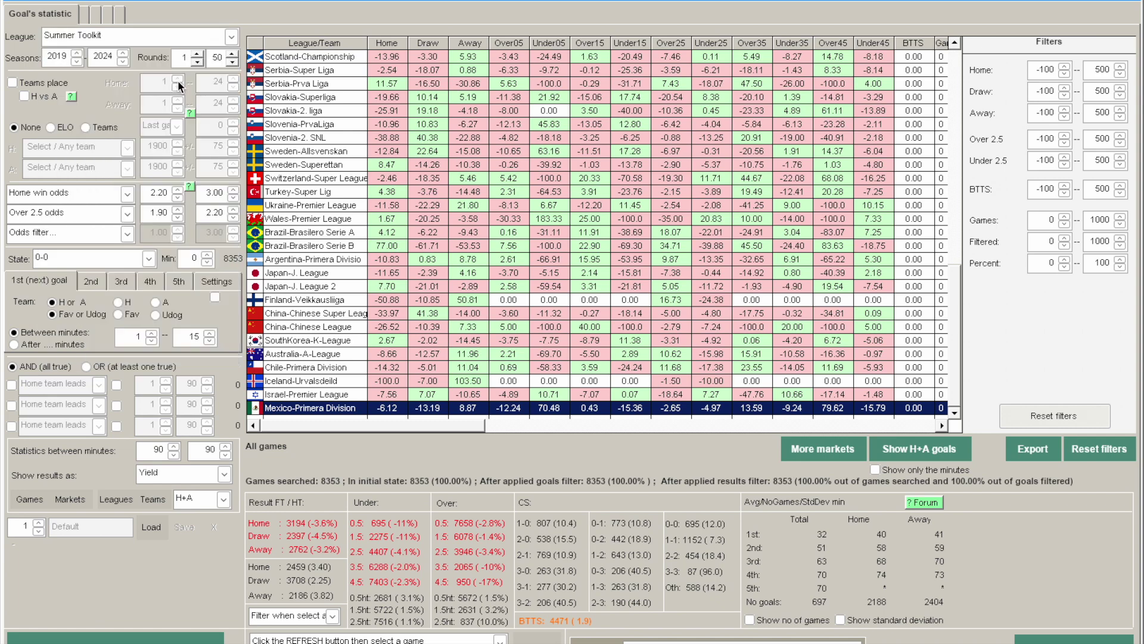
left_click(123, 639)
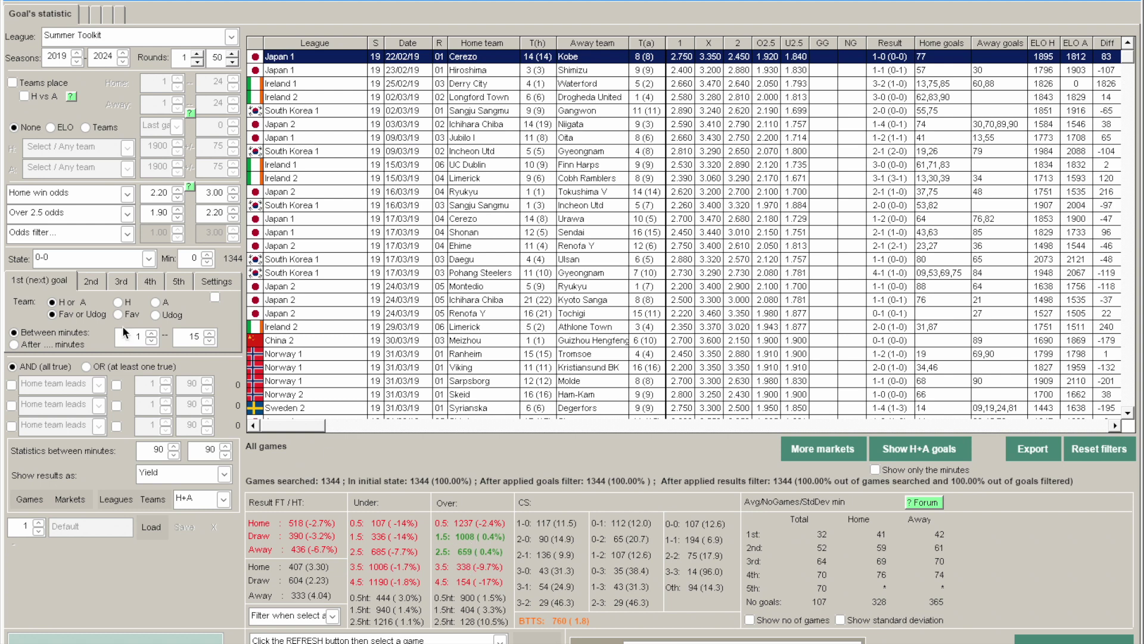
Step: Set the league selection back to Draw Filter and run the search again
left_click(232, 37)
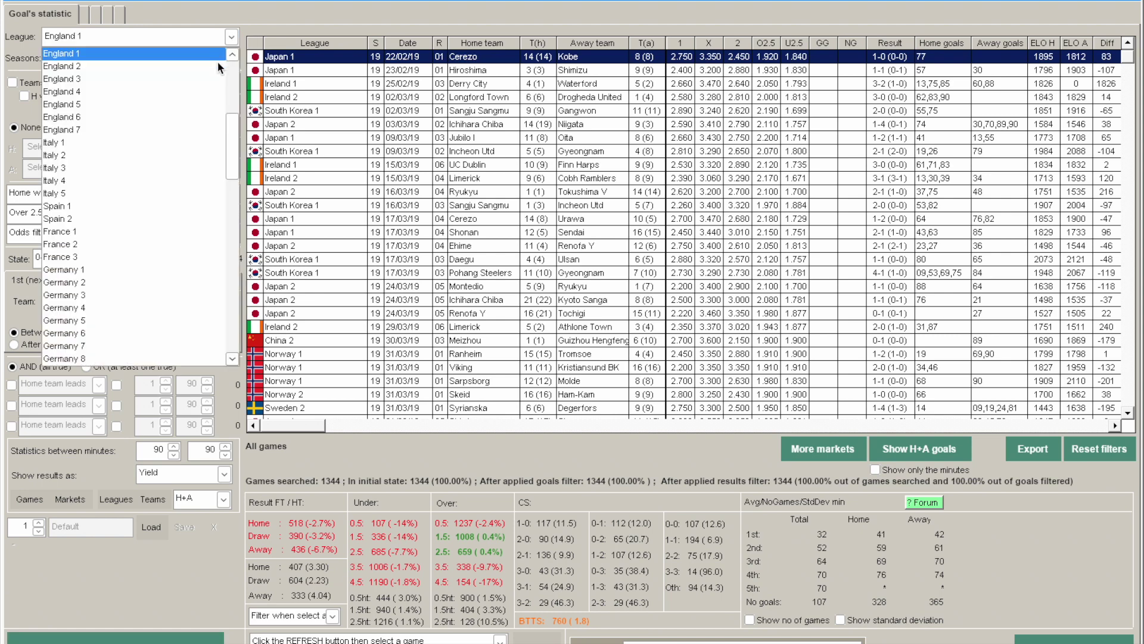
scroll(219, 66, "up", 7)
left_click(71, 79)
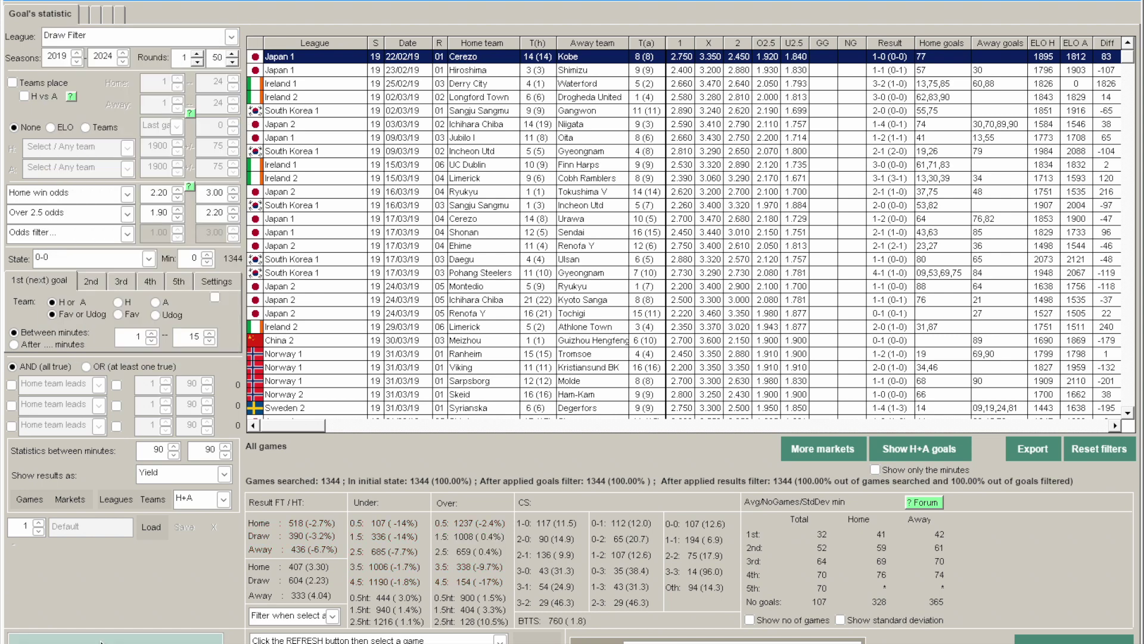
left_click(102, 641)
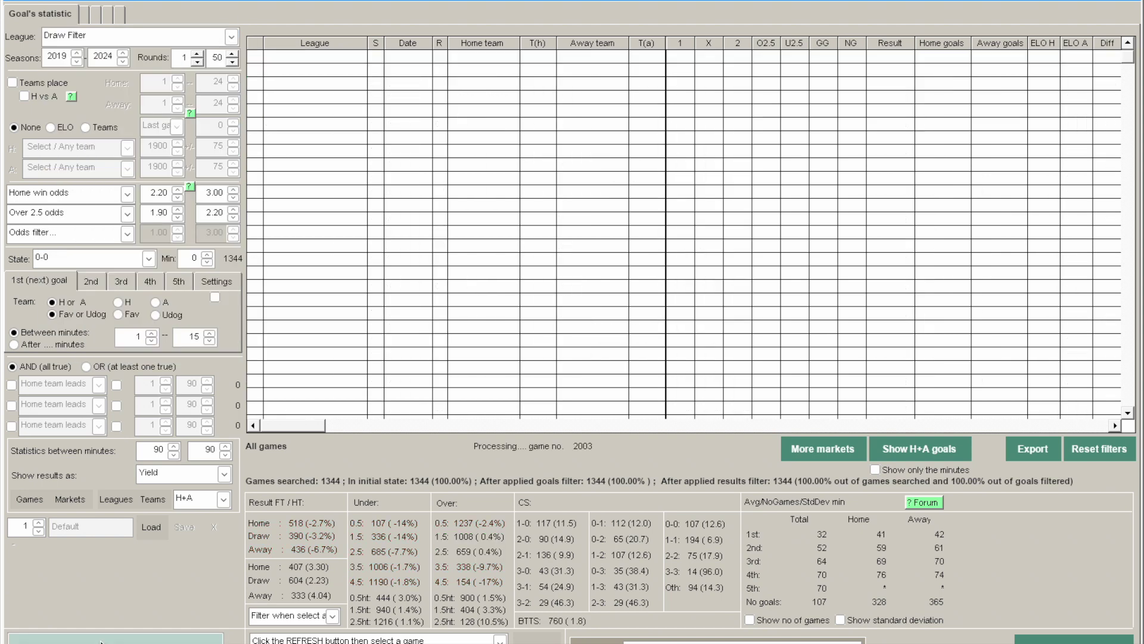